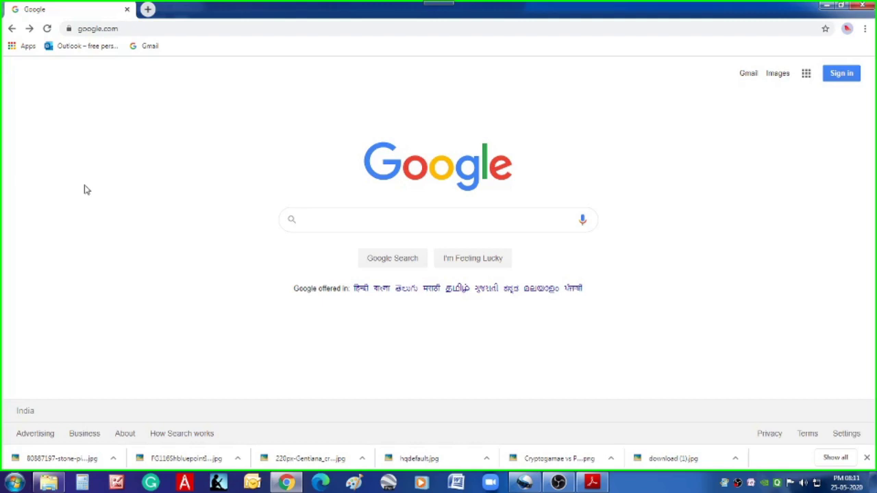
# Step: Search Google for "Survey of India" and open the organisation's official home page at surveyofindia.gov.in
pyautogui.write('Surve')
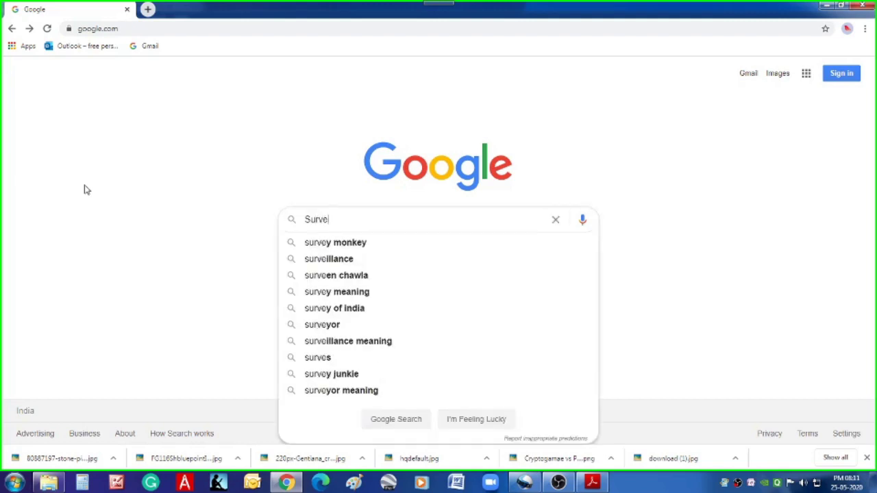
pyautogui.write('y of India')
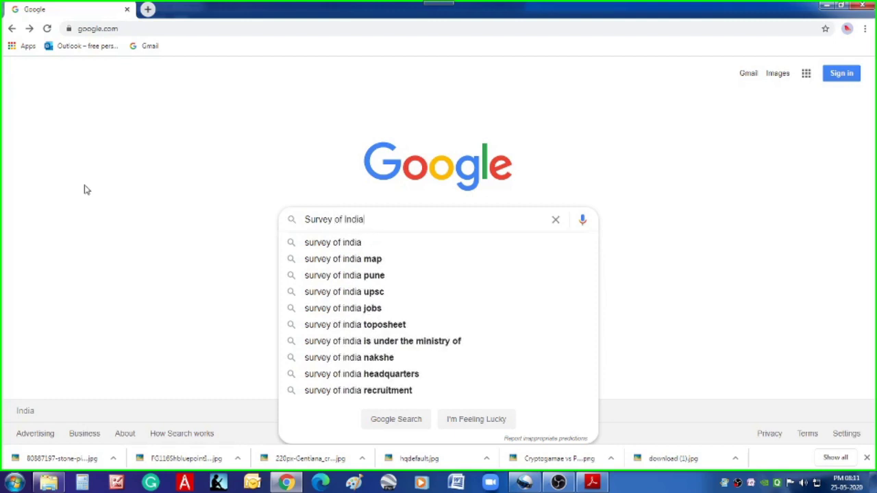
pyautogui.press('Return')
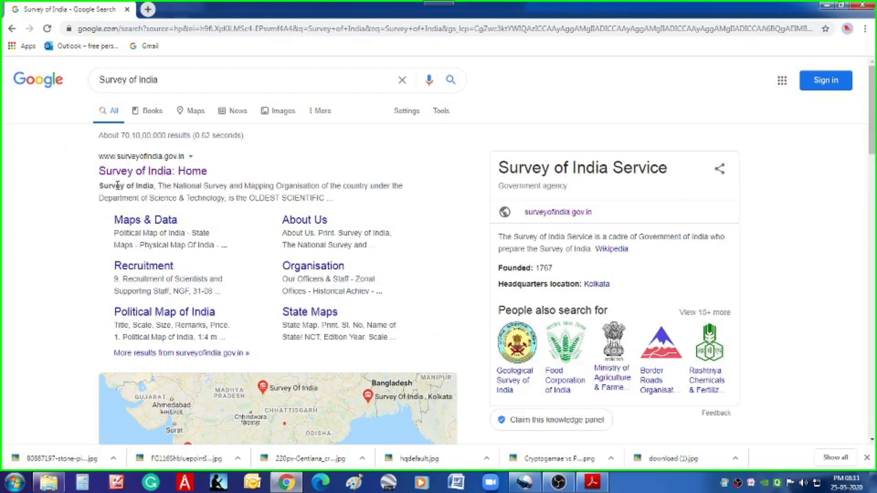
pyautogui.click(157, 172)
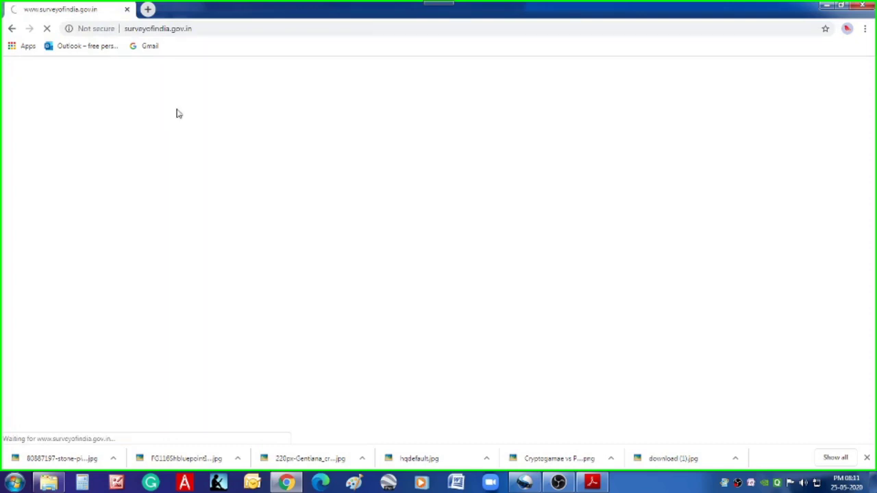
pyautogui.click(227, 31)
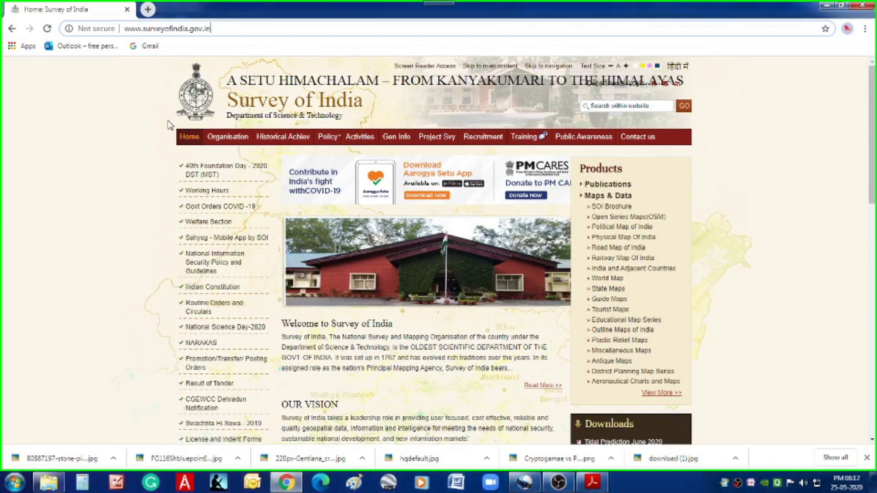
# Step: Look through the Organisation page of the Survey of India site, including its list of offices, and return to the home page
pyautogui.click(229, 138)
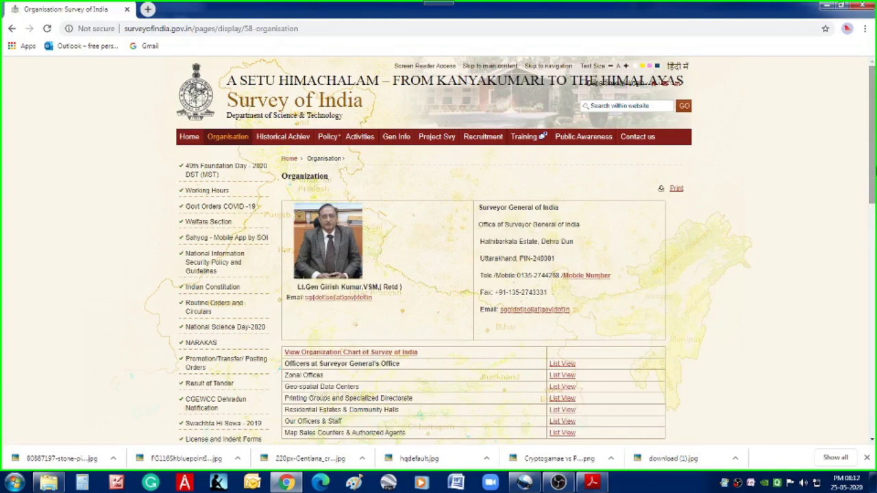
pyautogui.moveTo(873, 161); pyautogui.dragTo(865, 208)
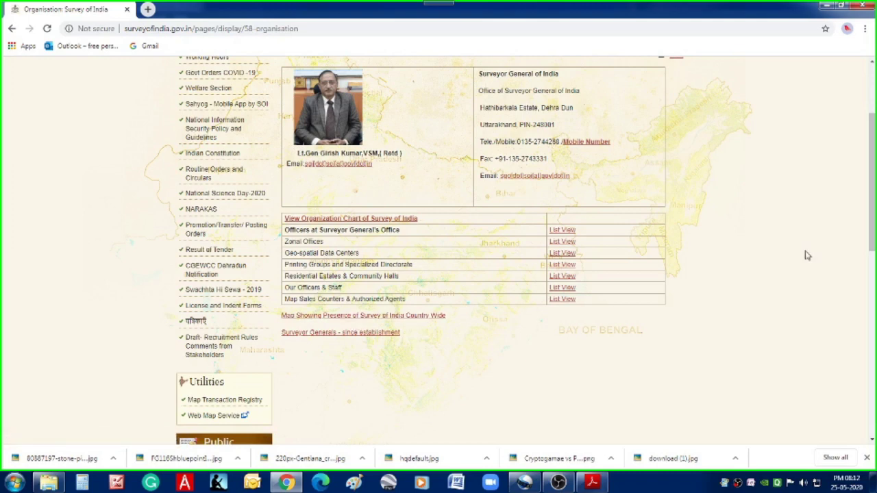
pyautogui.scroll(1, 485, 355)
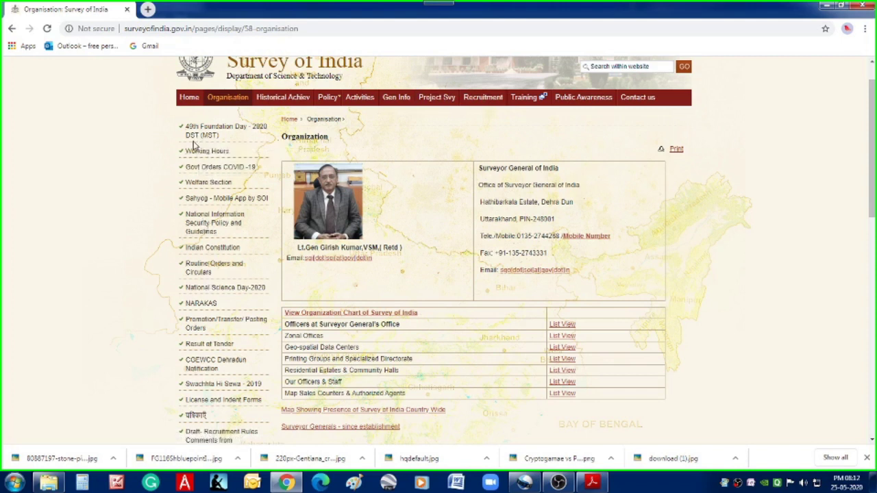
pyautogui.click(193, 100)
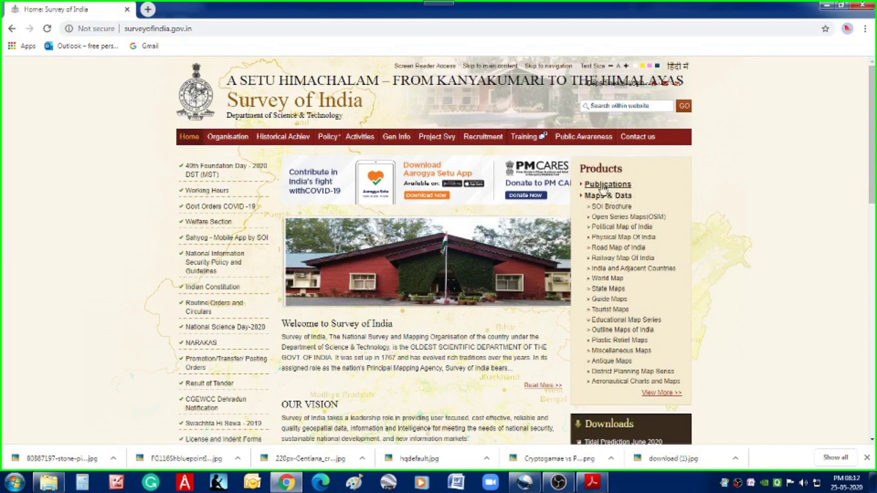
# Step: Display the site's full product list and open the Educational Map Series page from it
pyautogui.click(669, 396)
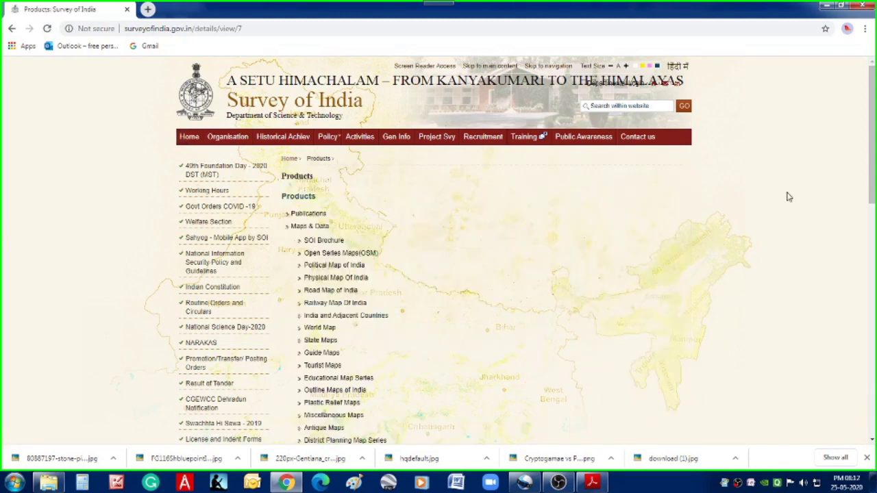
pyautogui.moveTo(874, 158); pyautogui.dragTo(871, 178)
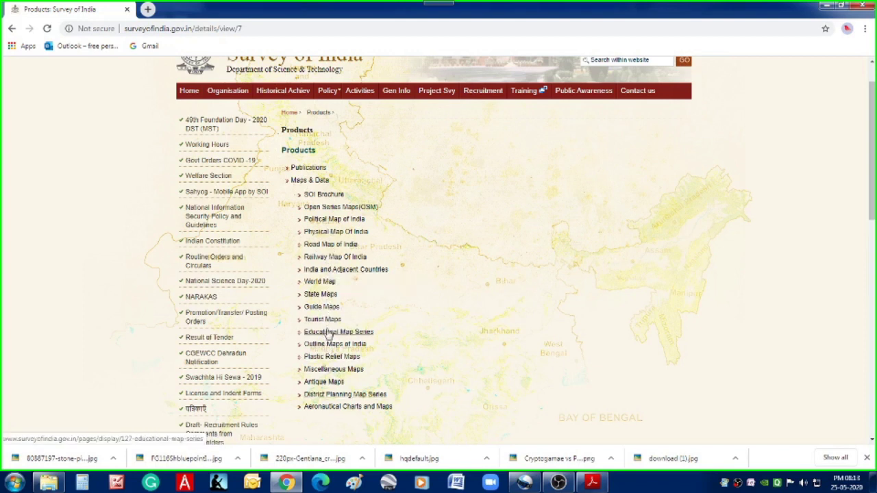
pyautogui.click(365, 335)
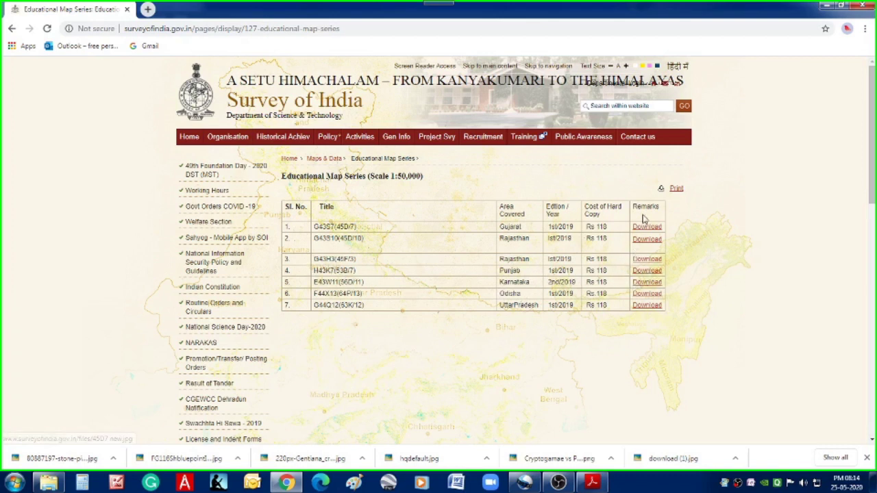
# Step: Open the Punjab sheet H43K7 for download and enlarge the image to view its upper margin
pyautogui.click(649, 274)
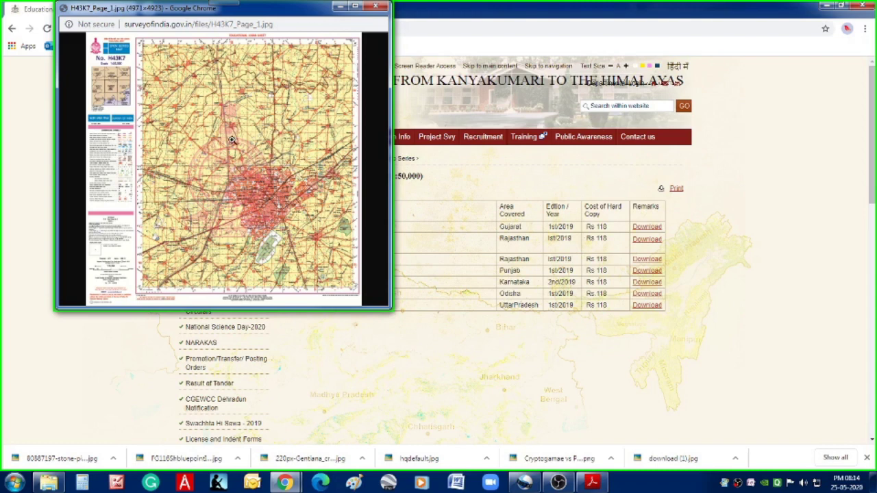
pyautogui.click(231, 140)
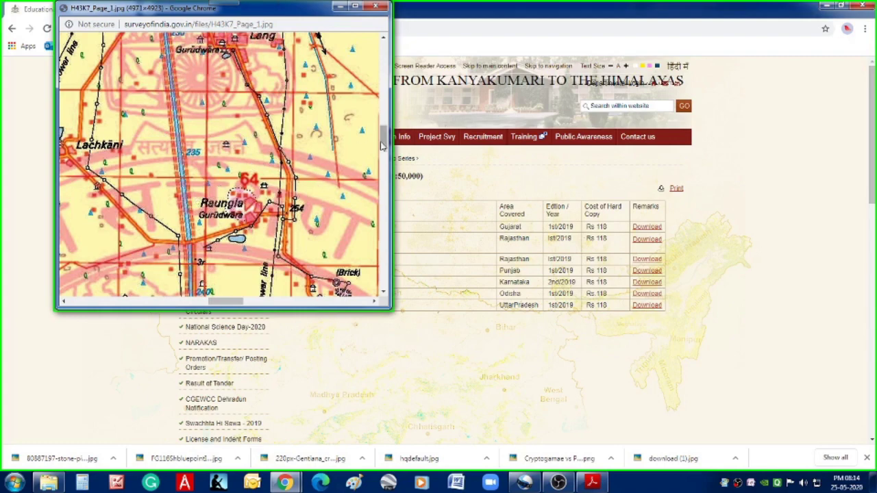
pyautogui.moveTo(382, 141); pyautogui.dragTo(385, 61)
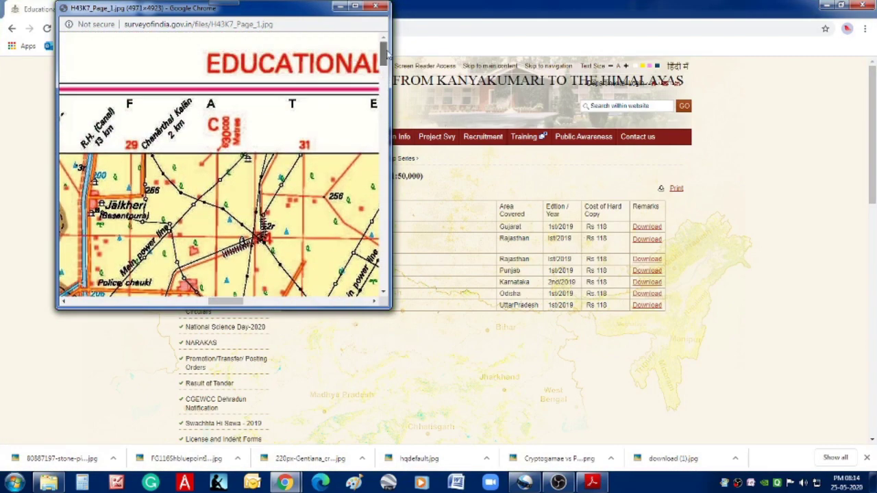
# Step: Save the map image to the Downloads folder as "H43K7_Page_1 Punjab" in JPG format and minimise its window
pyautogui.rightClick(189, 99)
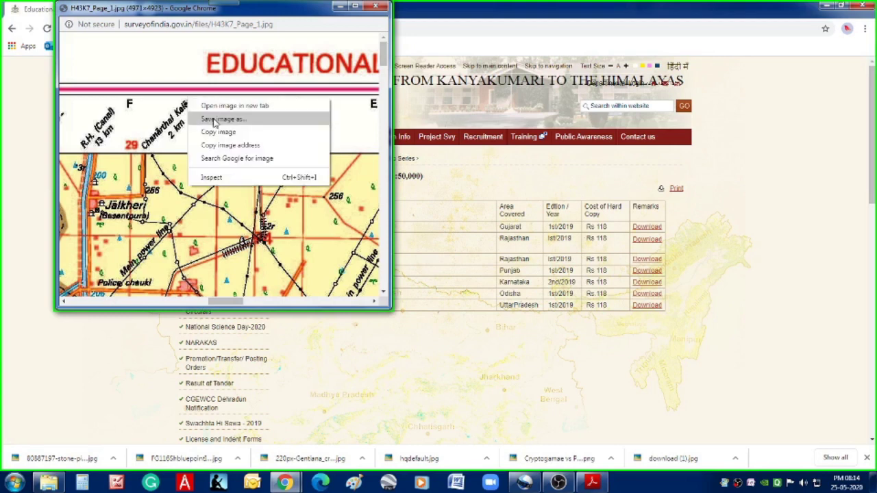
pyautogui.click(213, 120)
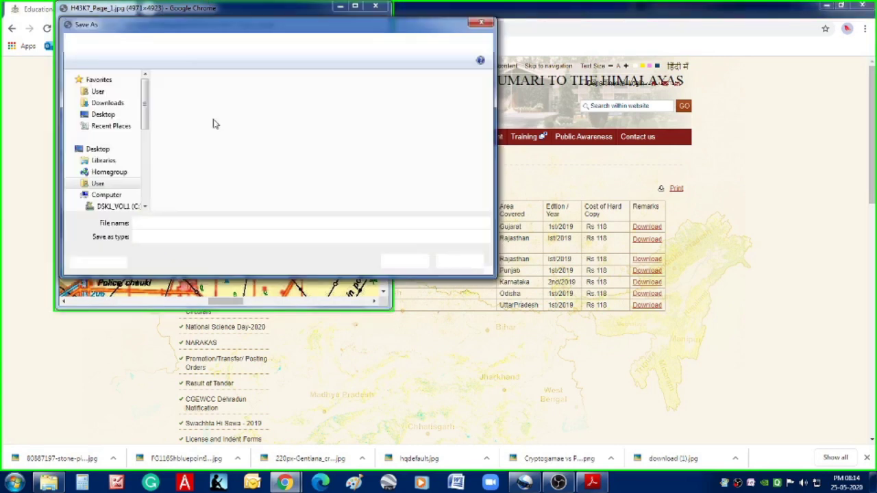
pyautogui.click(201, 223)
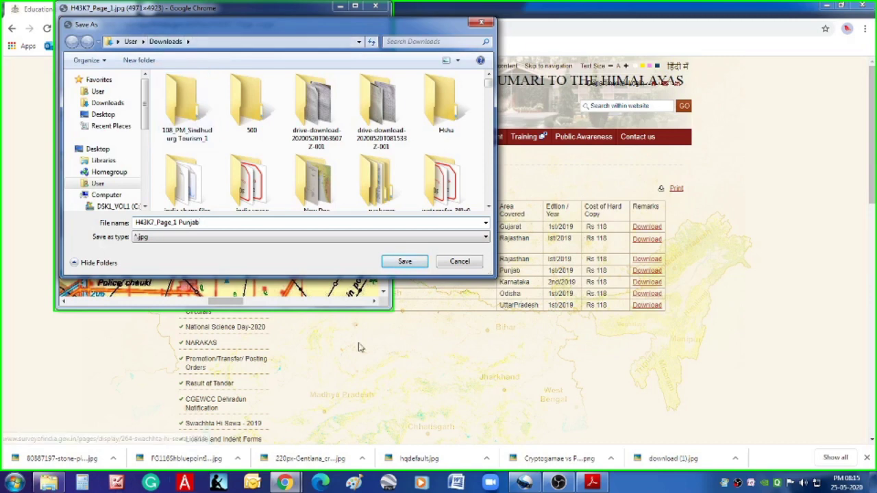
pyautogui.click(405, 261)
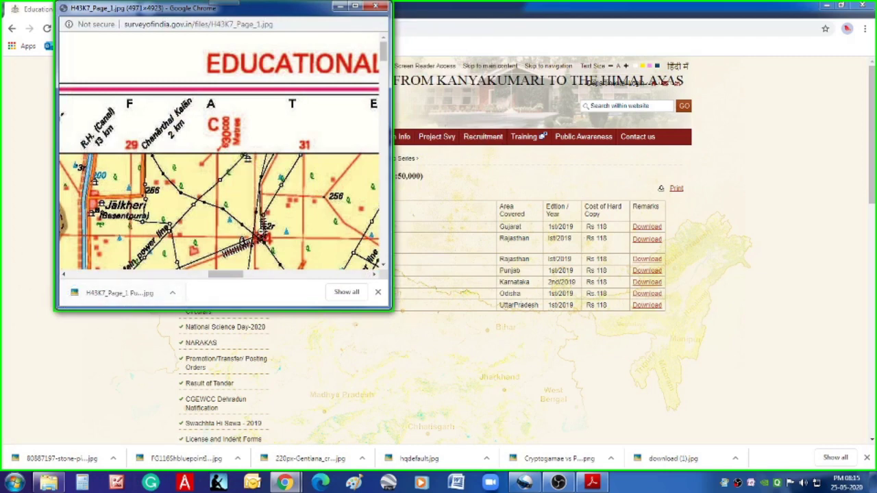
pyautogui.click(340, 7)
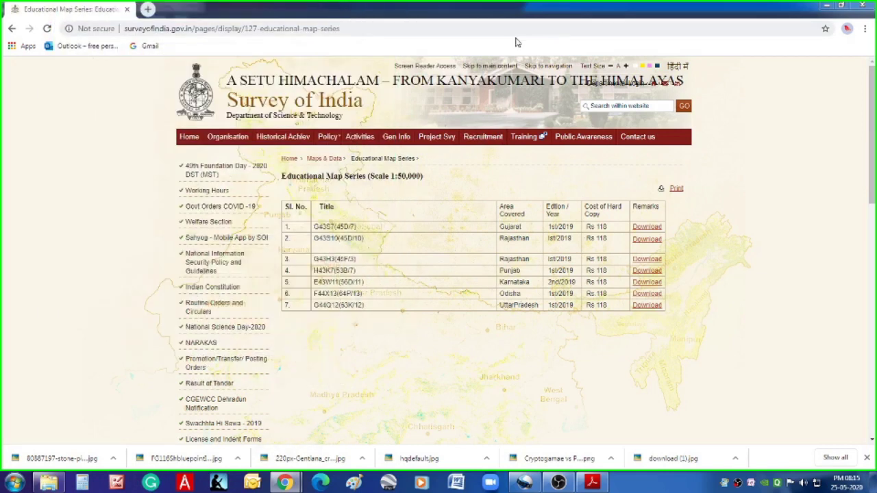
# Step: Switch to Windows Explorer and open "H43K7_Page_1 Punjab" from the Downloads folder
pyautogui.click(48, 483)
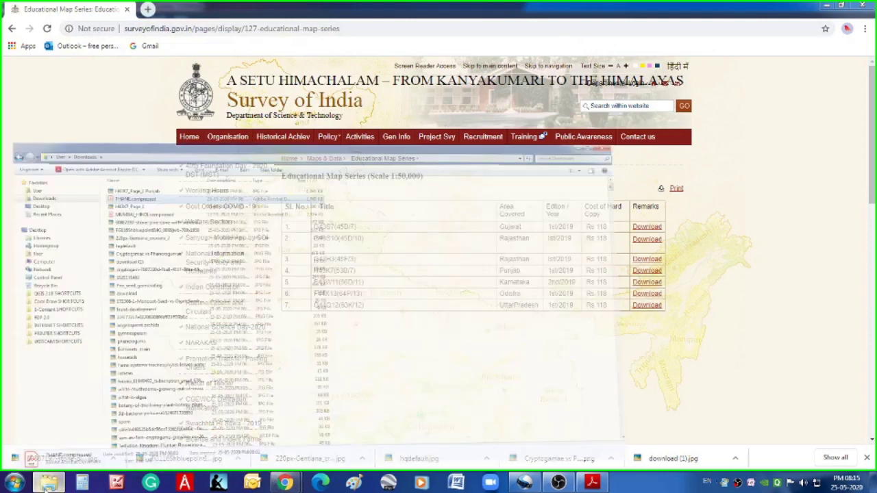
pyautogui.click(190, 74)
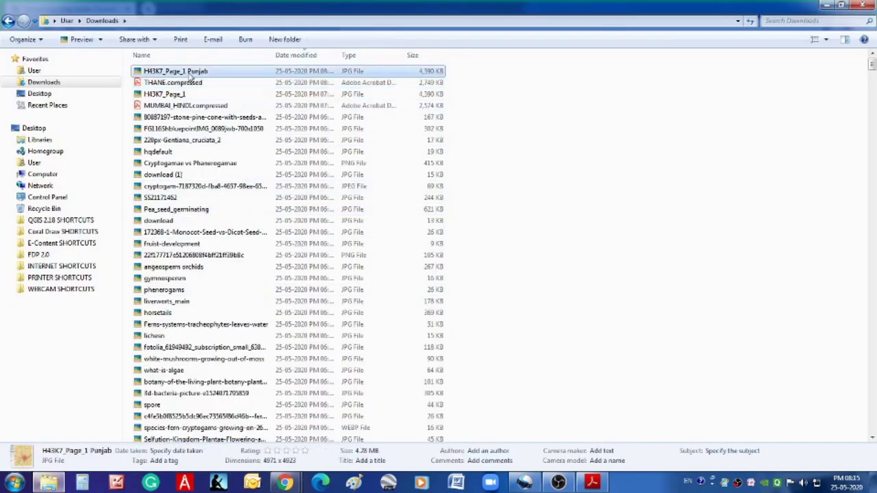
pyautogui.doubleClick(191, 76)
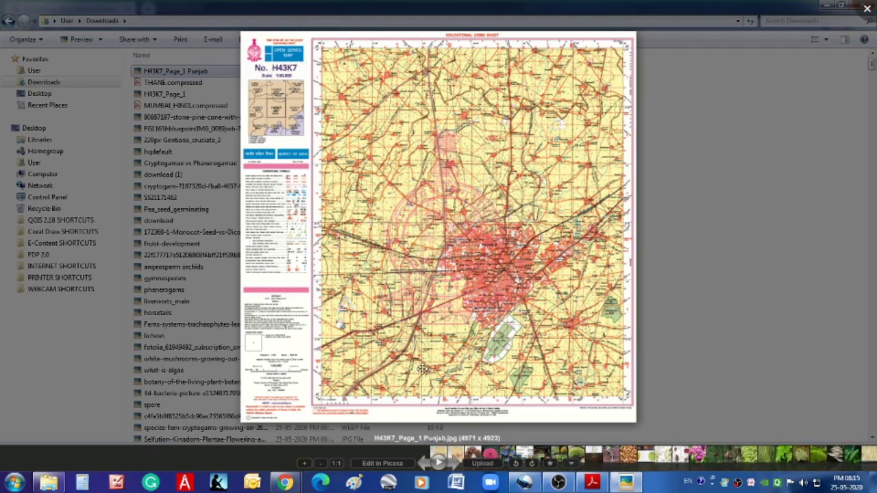
# Step: Enlarge the toposheet and examine its detail from the Patiala area to the north-east corner
pyautogui.click(306, 465)
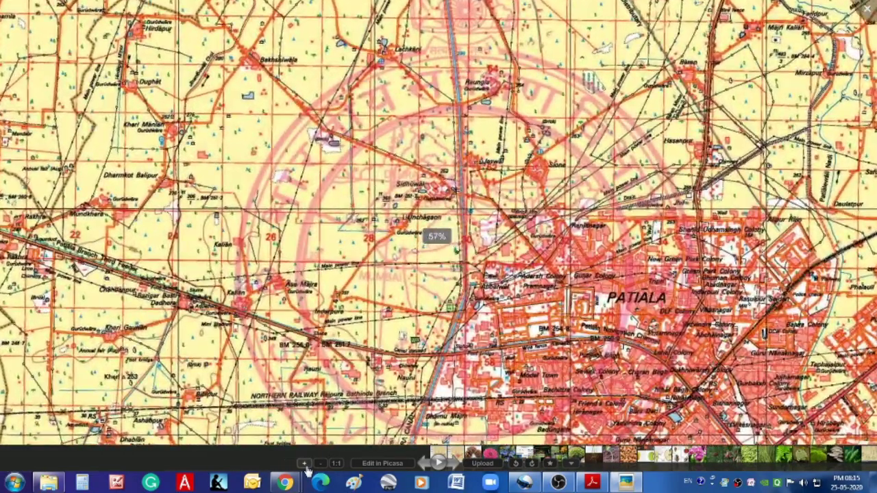
pyautogui.click(306, 464)
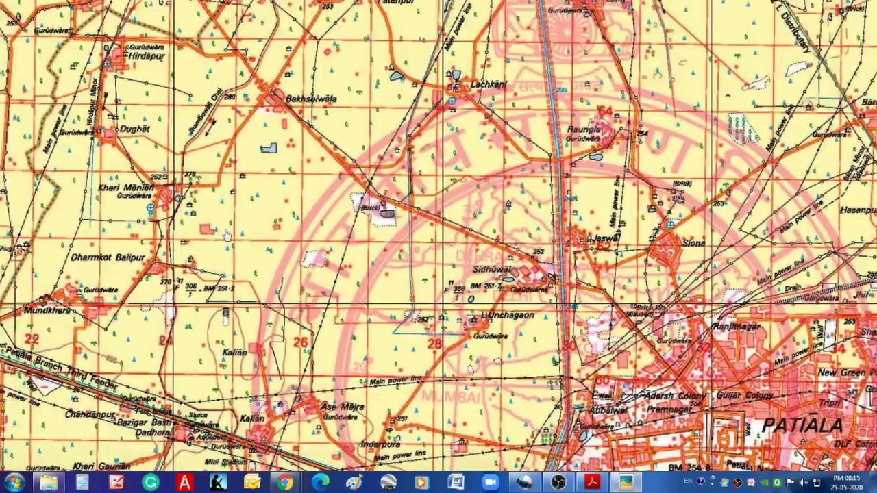
pyautogui.moveTo(227, 236); pyautogui.dragTo(364, 267)
pyautogui.moveTo(281, 179); pyautogui.dragTo(349, 299)
pyautogui.moveTo(254, 161); pyautogui.dragTo(250, 287)
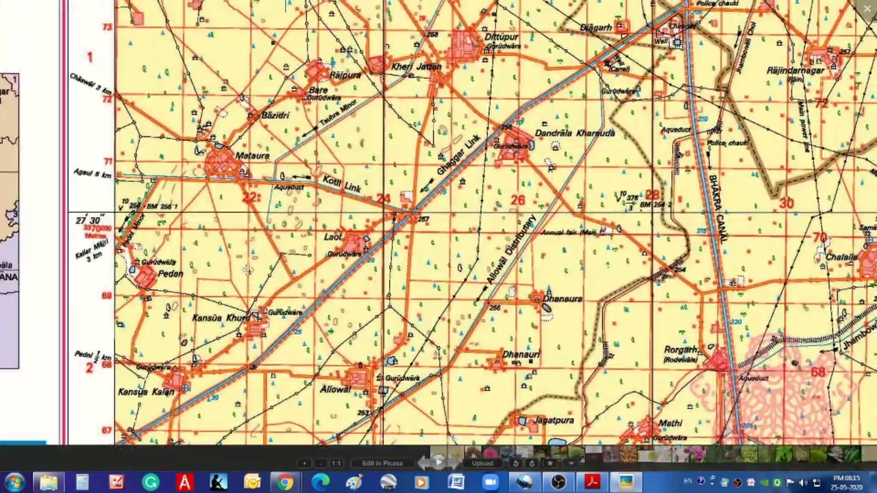
pyautogui.moveTo(271, 183); pyautogui.dragTo(257, 333)
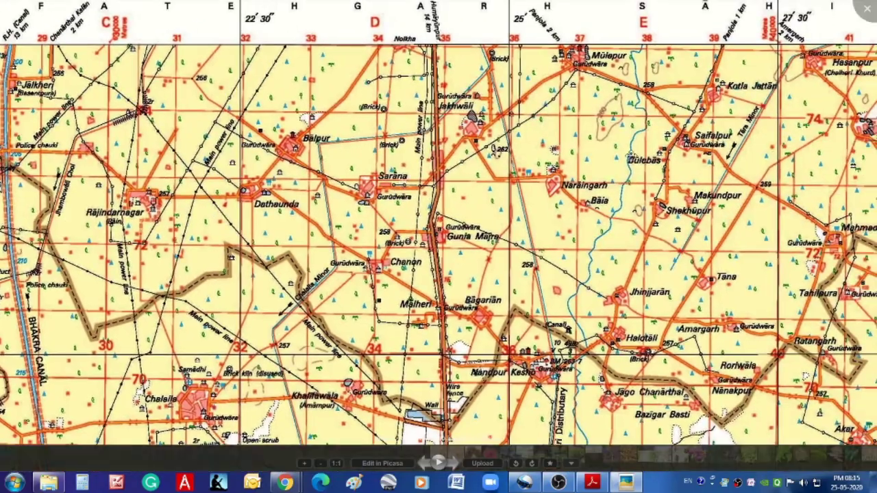
pyautogui.moveTo(631, 159); pyautogui.dragTo(350, 167)
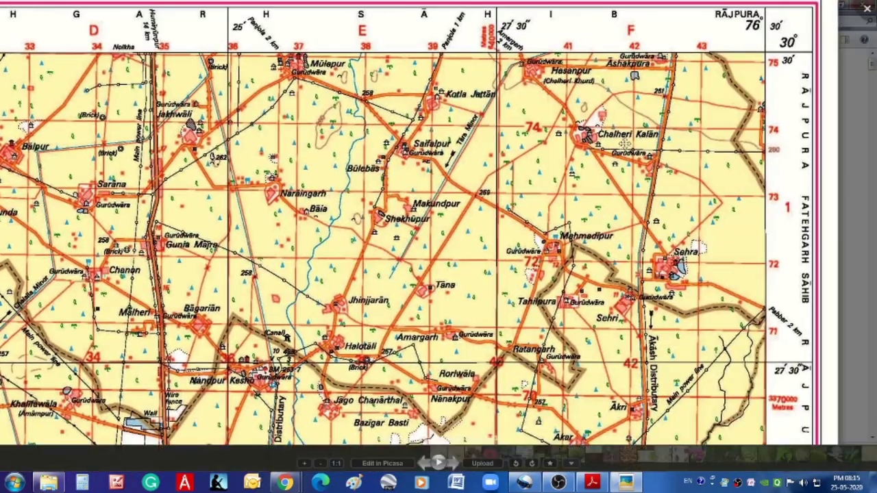
pyautogui.moveTo(415, 333); pyautogui.dragTo(341, 165)
# Step: Bring the sheet's title block into view to read the series name, sheet number and scale
pyautogui.moveTo(270, 242); pyautogui.dragTo(526, 259)
pyautogui.moveTo(367, 155); pyautogui.dragTo(519, 270)
pyautogui.moveTo(111, 116); pyautogui.dragTo(525, 260)
pyautogui.moveTo(173, 116); pyautogui.dragTo(474, 207)
pyautogui.moveTo(303, 171); pyautogui.dragTo(510, 194)
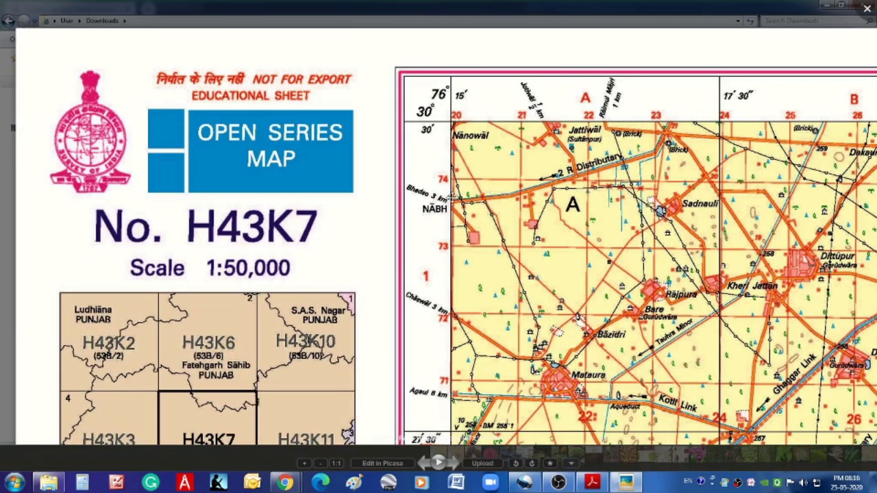
# Step: Examine the northern margin of the sheet, with its heading, grid letters and longitude labels, and return to the title block
pyautogui.moveTo(577, 299); pyautogui.dragTo(270, 280)
pyautogui.moveTo(682, 303); pyautogui.dragTo(383, 282)
pyautogui.moveTo(767, 270); pyautogui.dragTo(460, 241)
pyautogui.moveTo(821, 273); pyautogui.dragTo(468, 306)
pyautogui.moveTo(148, 218); pyautogui.dragTo(580, 293)
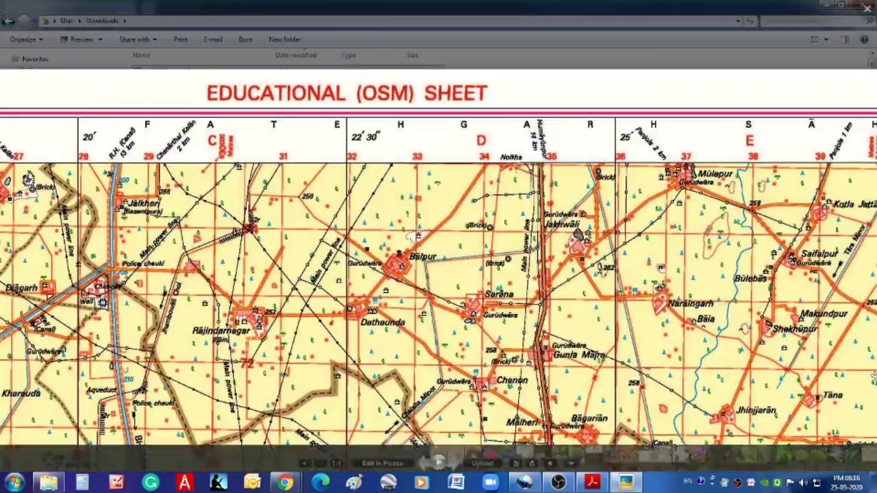
pyautogui.moveTo(440, 254); pyautogui.dragTo(753, 266)
pyautogui.moveTo(347, 178); pyautogui.dragTo(508, 173)
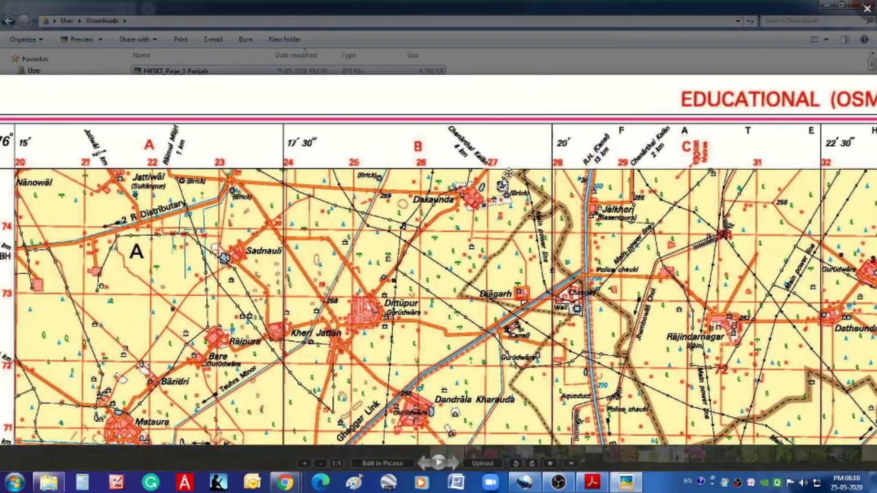
pyautogui.moveTo(188, 195); pyautogui.dragTo(393, 184)
pyautogui.moveTo(251, 237); pyautogui.dragTo(420, 194)
# Step: Examine the index of adjoining sheets around H43K7 below the map title and scale
pyautogui.press('Left')
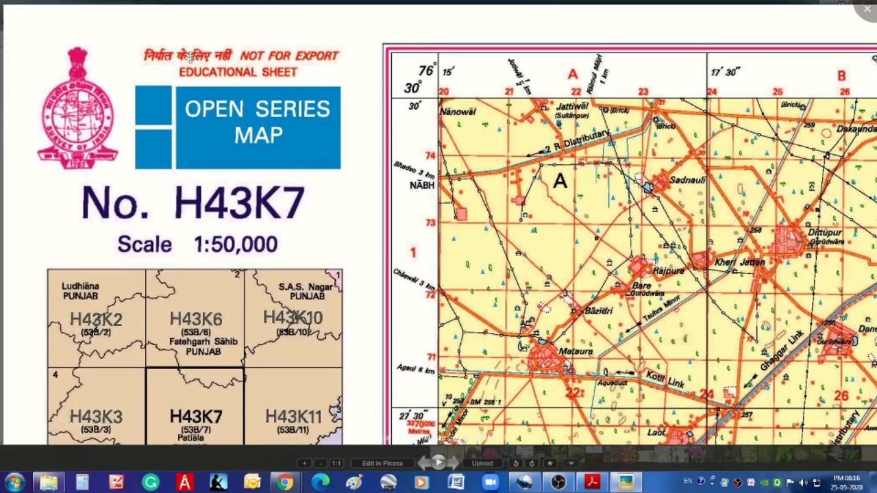
pyautogui.press('Down')
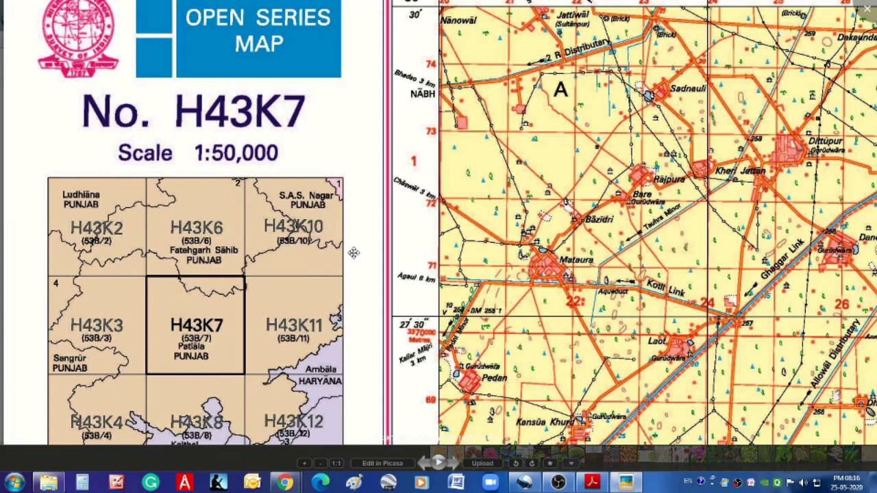
pyautogui.moveTo(463, 315); pyautogui.dragTo(480, 239)
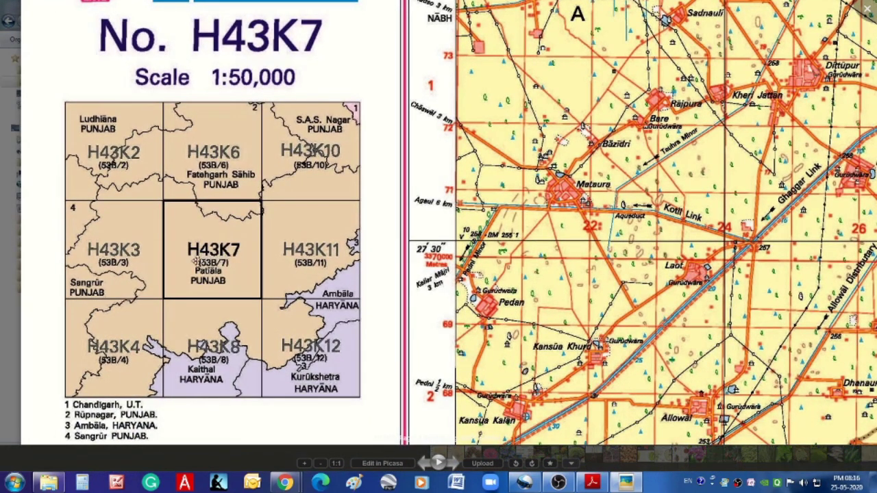
pyautogui.moveTo(199, 258); pyautogui.dragTo(199, 270)
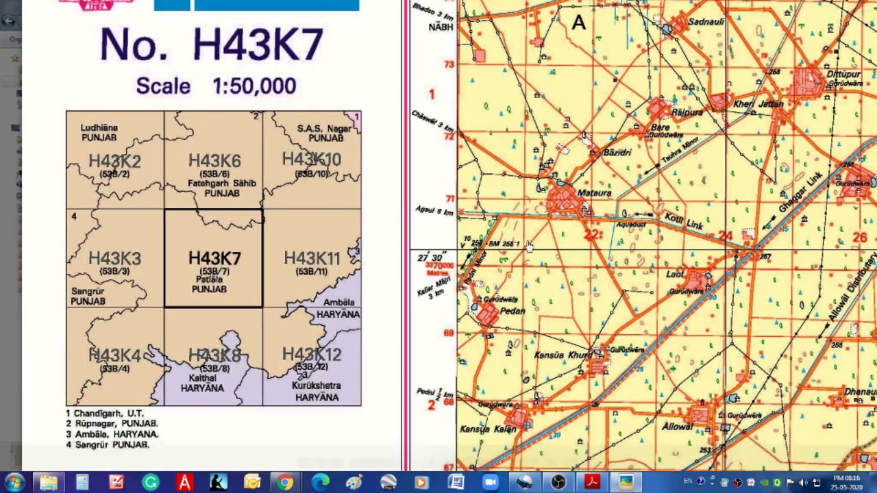
# Step: Examine the district notes below the adjoining-sheet index and the Survey of India block with its edition and price
pyautogui.moveTo(528, 243); pyautogui.dragTo(535, 185)
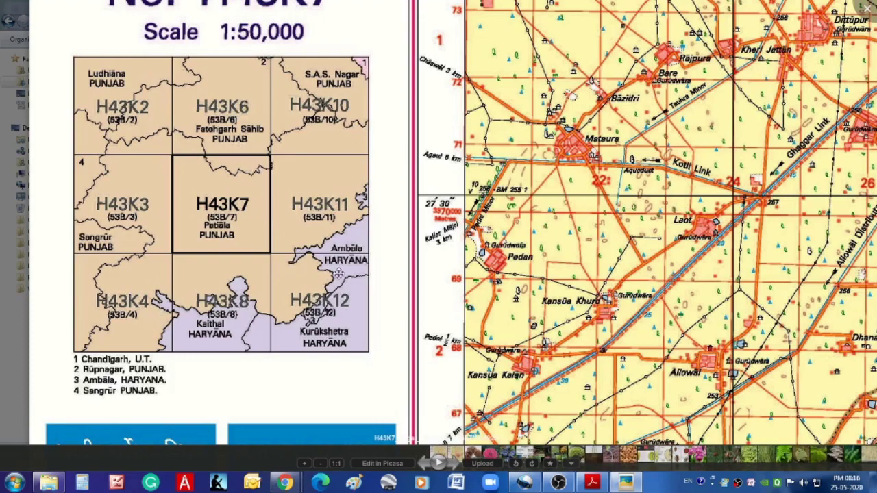
pyautogui.scroll(-2, 503, 308)
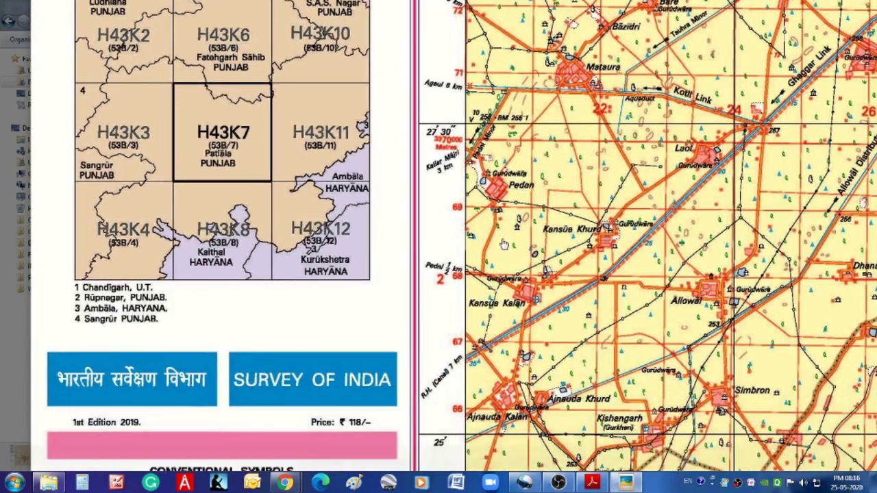
pyautogui.scroll(-4, 505, 308)
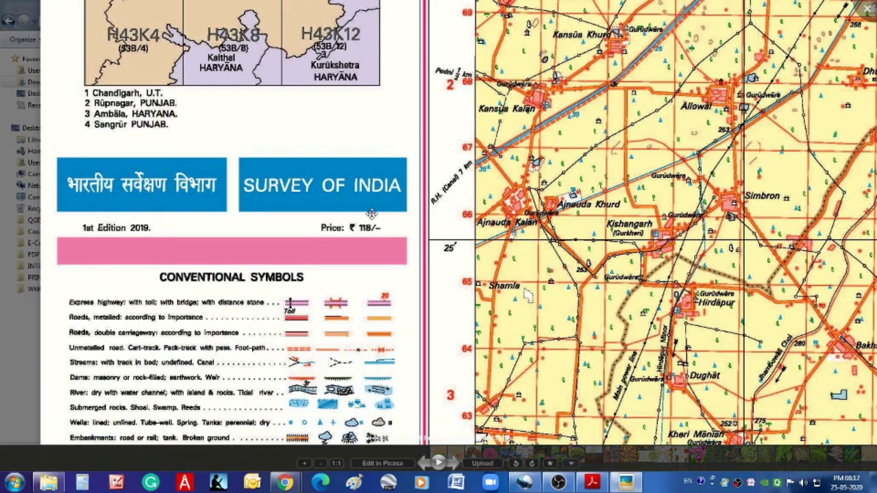
pyautogui.scroll(-2, 524, 302)
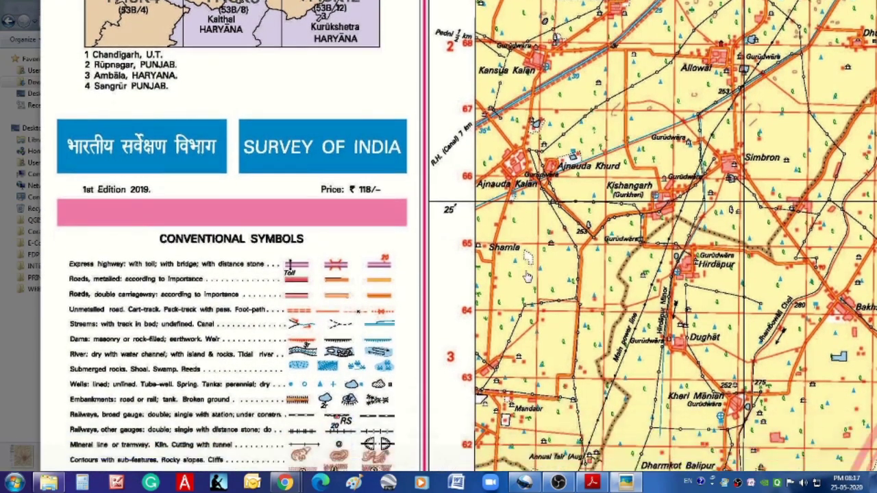
# Step: Examine the conventional symbols legend from the express highway entry down to the power line entry
pyautogui.scroll(-3, 495, 183)
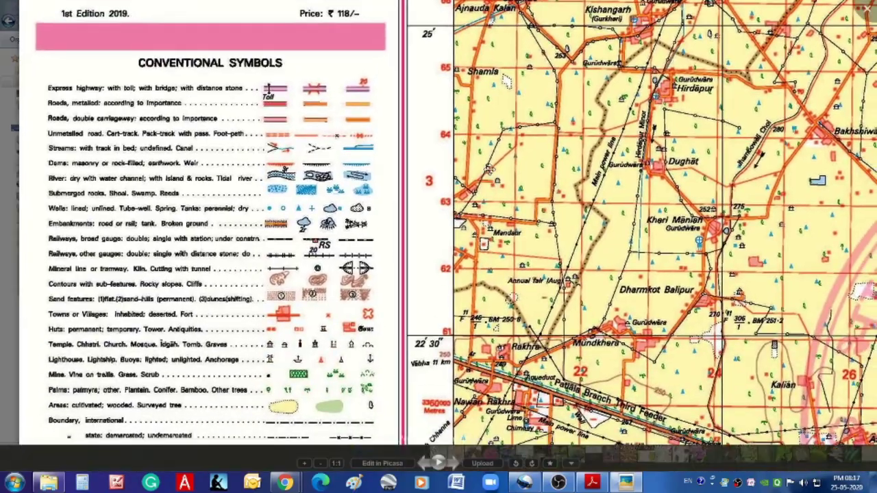
pyautogui.scroll(-2, 499, 220)
pyautogui.scroll(-1, 500, 220)
pyautogui.scroll(-3, 484, 252)
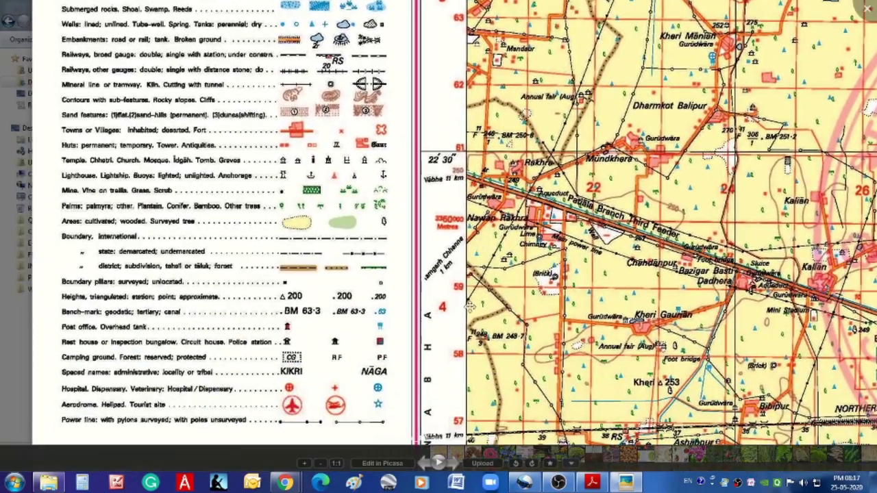
pyautogui.scroll(-2, 484, 252)
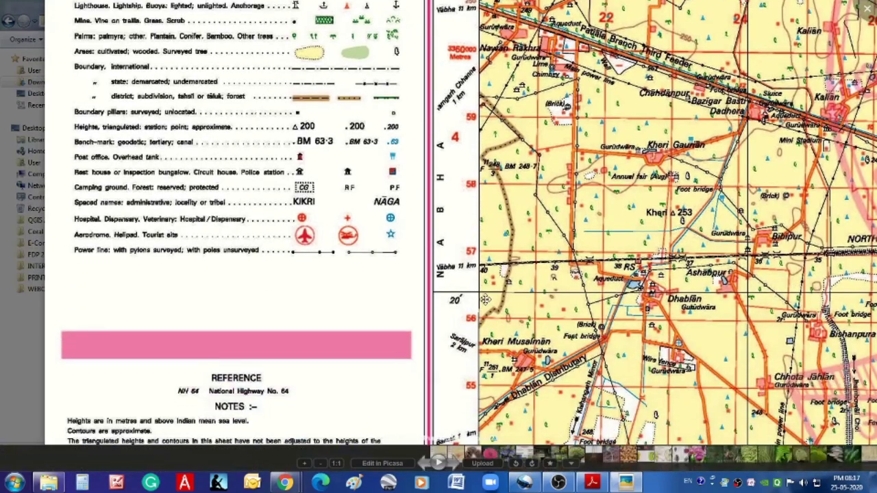
# Step: Read the reference, notes, compilation index, projection, magnetic variation, scale bar, contour interval and copyright text below the legend
pyautogui.scroll(-2, 487, 233)
pyautogui.scroll(-3, 489, 209)
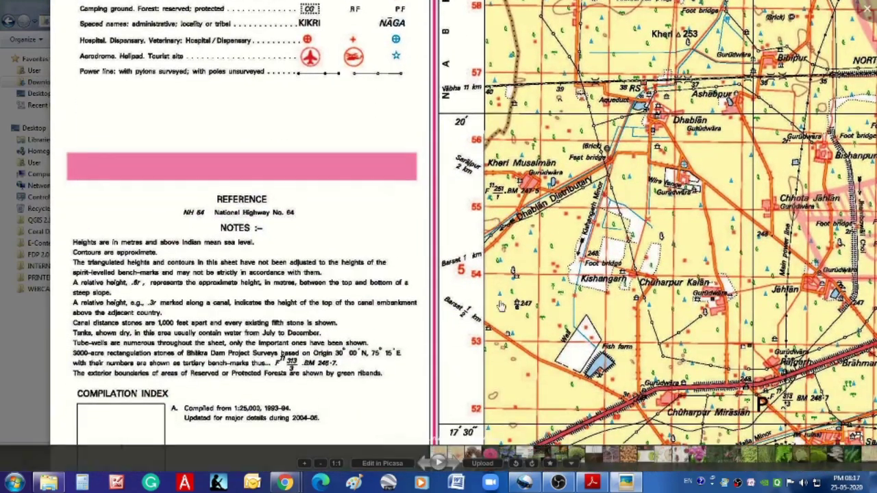
pyautogui.scroll(-2, 496, 247)
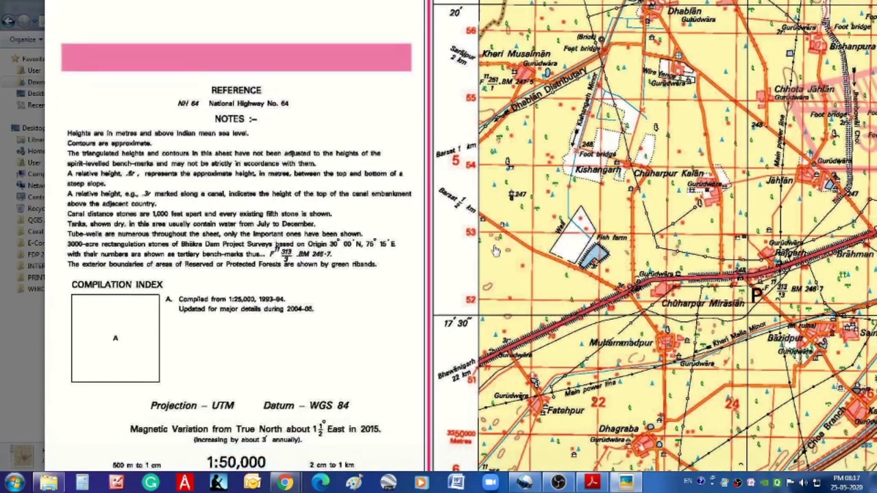
pyautogui.scroll(-2, 493, 239)
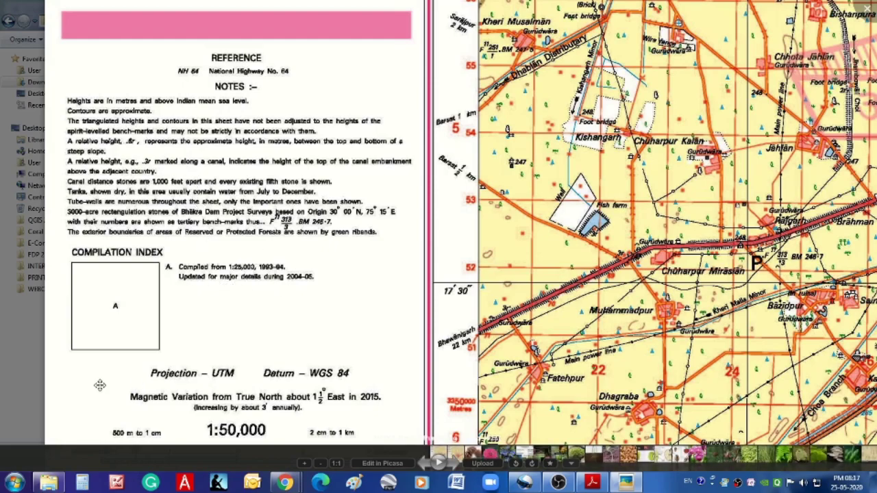
pyautogui.moveTo(563, 374); pyautogui.dragTo(569, 244)
pyautogui.moveTo(562, 353); pyautogui.dragTo(540, 228)
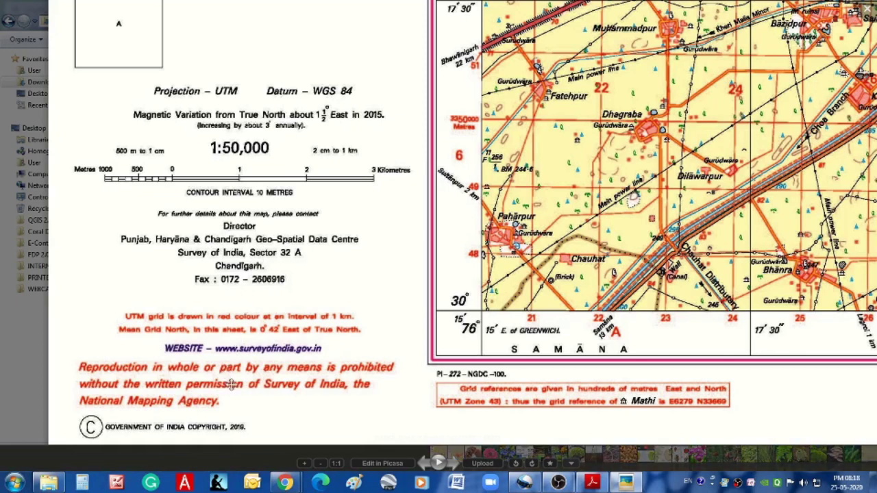
# Step: Examine the sheet's southern margin from the grid reference note past the publication credit to the printing credit in the south-east corner
pyautogui.moveTo(545, 316); pyautogui.dragTo(273, 266)
pyautogui.moveTo(318, 237); pyautogui.dragTo(228, 262)
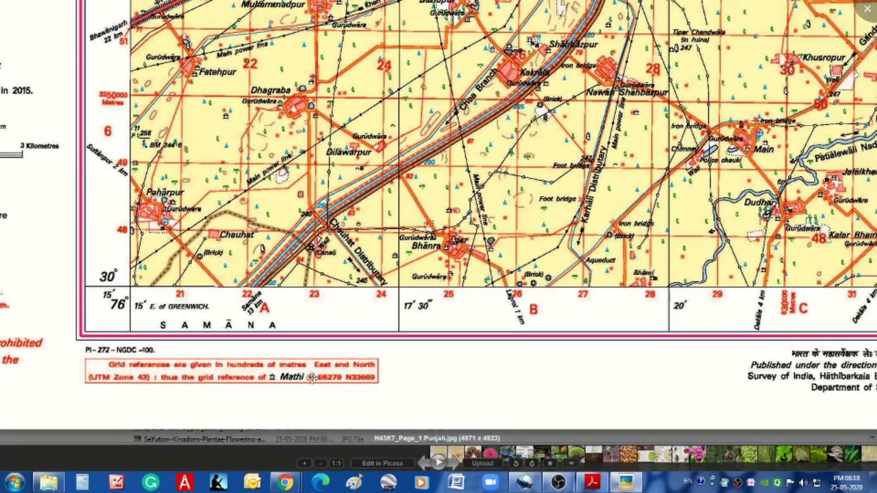
pyautogui.moveTo(460, 339); pyautogui.dragTo(86, 329)
pyautogui.moveTo(311, 311); pyautogui.dragTo(226, 339)
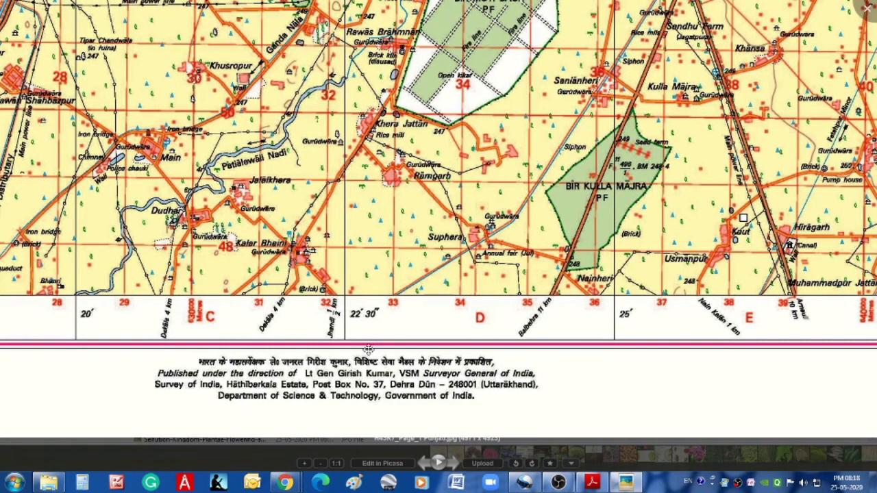
pyautogui.moveTo(444, 373); pyautogui.dragTo(320, 373)
pyautogui.moveTo(439, 340); pyautogui.dragTo(363, 346)
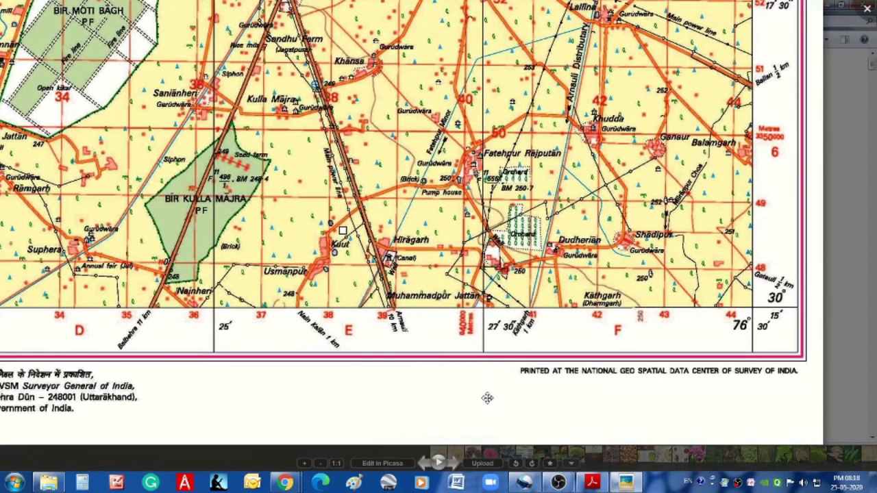
# Step: Follow the southern edge of the map back west from Bir Kulla Majra to the south-west corner
pyautogui.moveTo(342, 230); pyautogui.dragTo(704, 281)
pyautogui.moveTo(188, 251); pyautogui.dragTo(327, 246)
pyautogui.moveTo(192, 216); pyautogui.dragTo(325, 238)
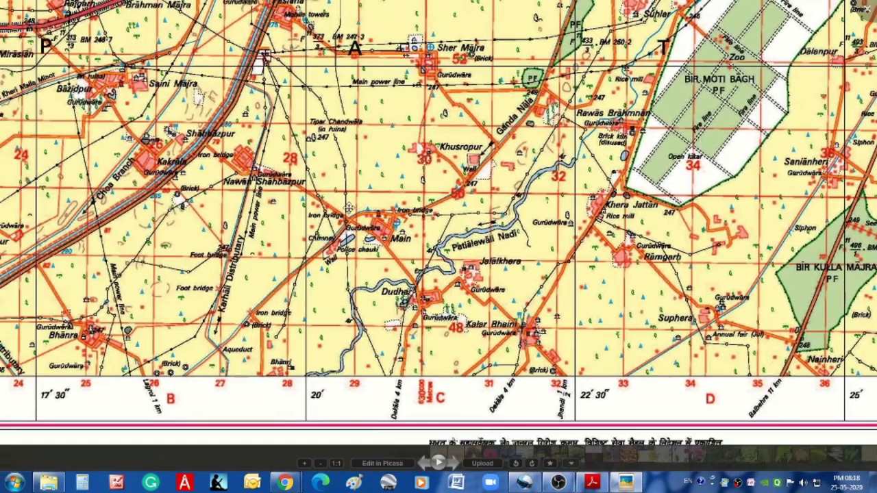
pyautogui.moveTo(233, 240); pyautogui.dragTo(469, 222)
pyautogui.moveTo(398, 223); pyautogui.dragTo(539, 243)
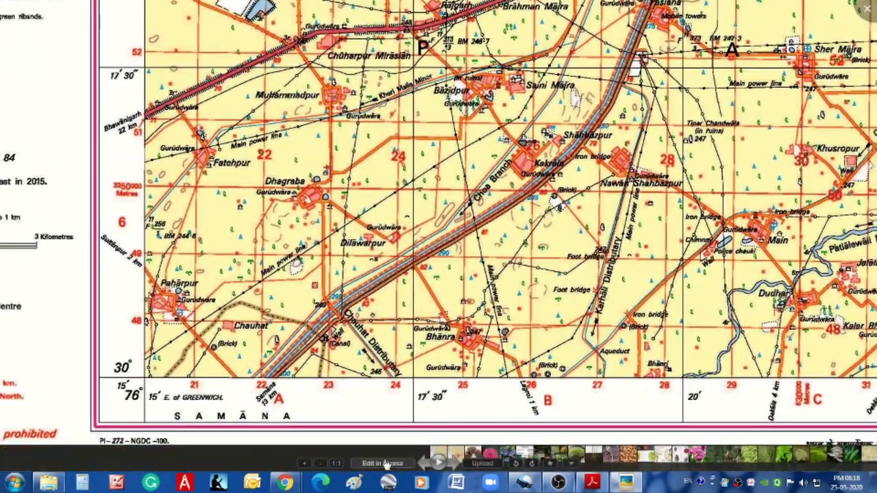
# Step: Enlarge the south-western map area and examine the detail around Choa Branch, Dilawarpur, Dhagraba and Fatehpur out to the western margin labels
pyautogui.click(304, 464)
pyautogui.click(305, 464)
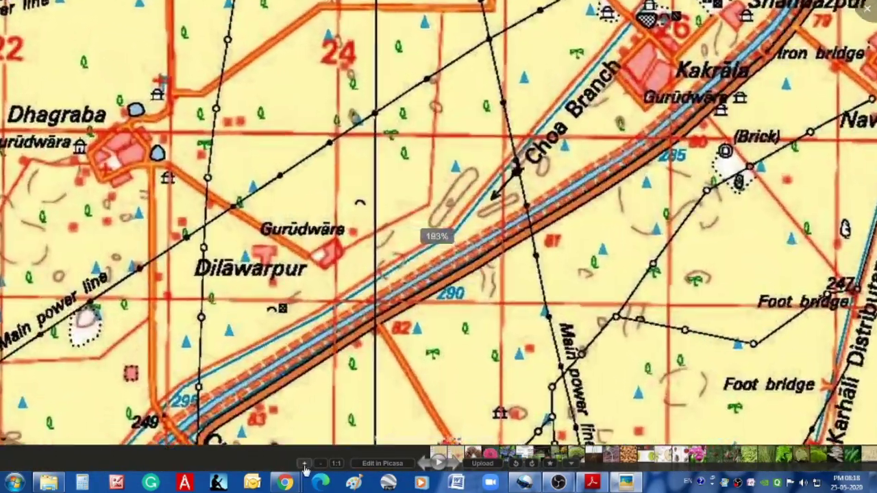
pyautogui.moveTo(531, 256); pyautogui.dragTo(437, 296)
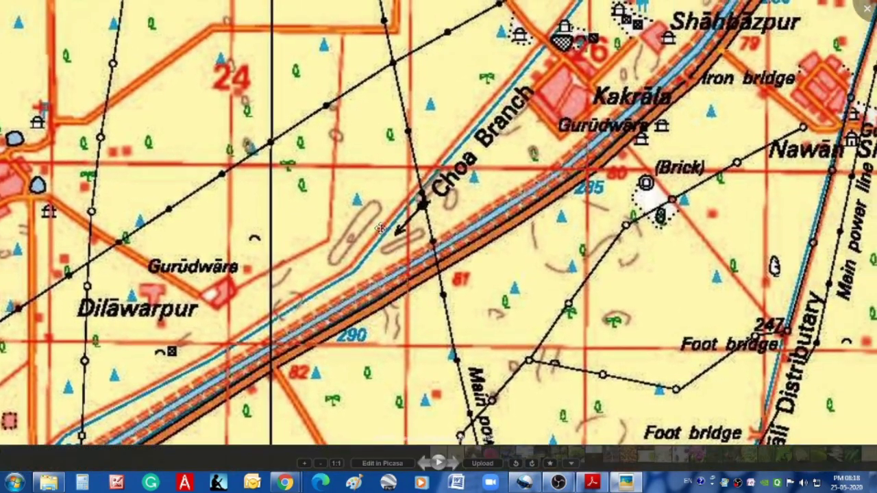
pyautogui.moveTo(286, 164); pyautogui.dragTo(514, 238)
pyautogui.moveTo(167, 299); pyautogui.dragTo(305, 278)
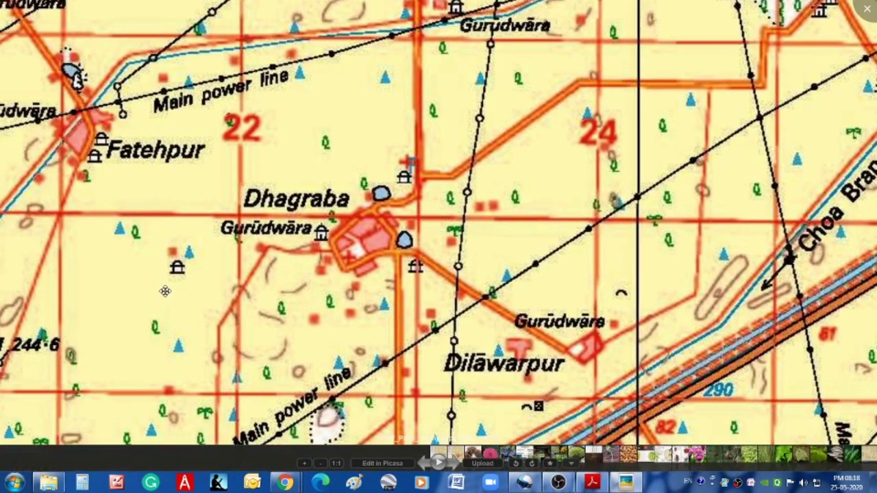
pyautogui.moveTo(189, 270); pyautogui.dragTo(312, 269)
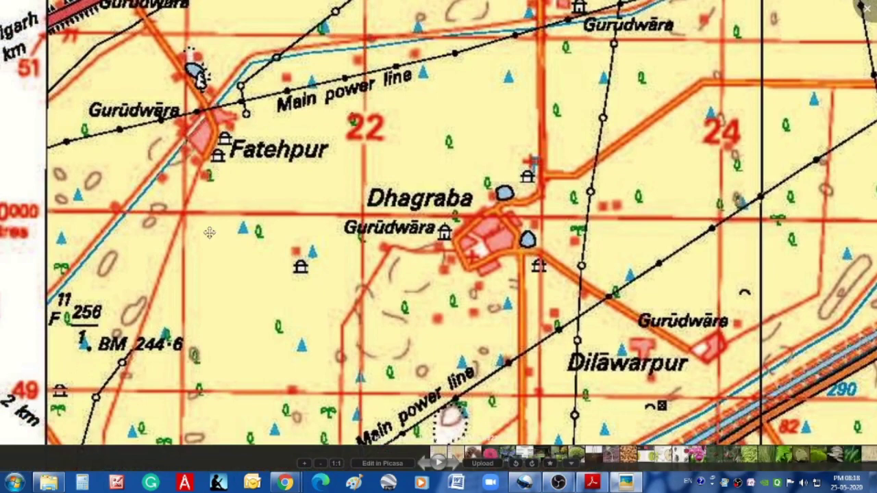
pyautogui.moveTo(166, 291); pyautogui.dragTo(429, 279)
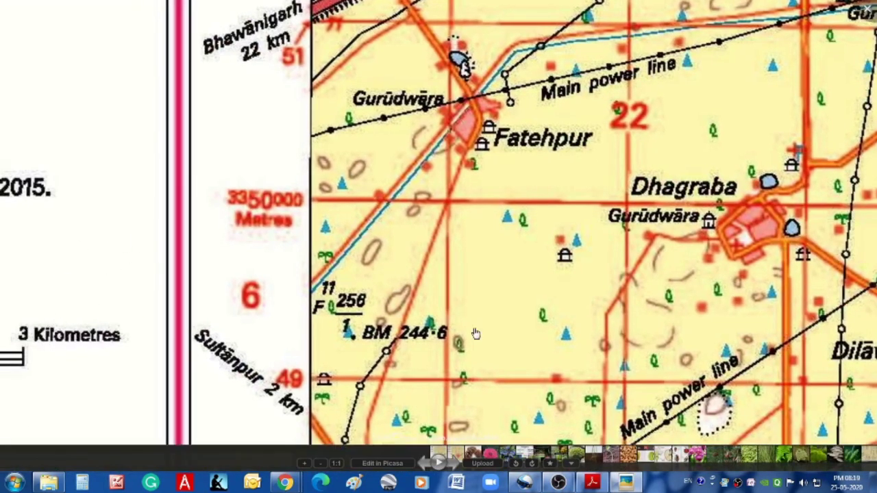
pyautogui.moveTo(473, 327); pyautogui.dragTo(364, 331)
pyautogui.moveTo(510, 237); pyautogui.dragTo(419, 288)
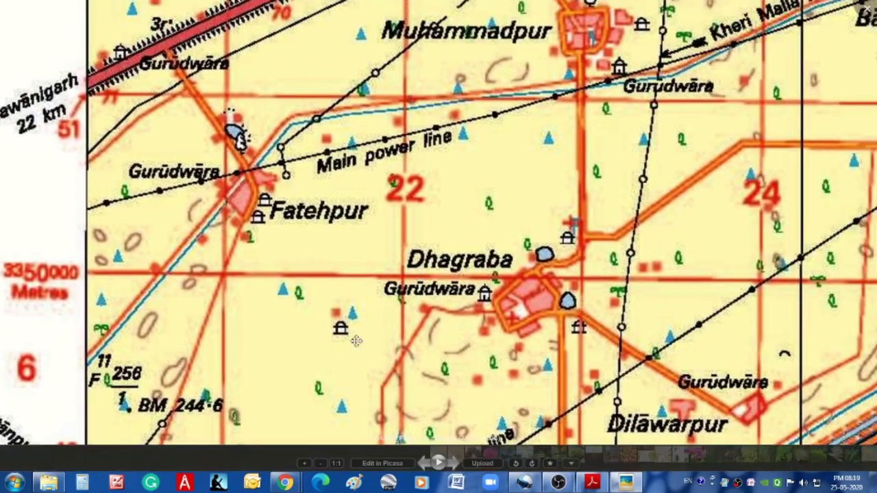
# Step: Show the whole sheet, then enlarge it moderately and bring the title block and northern map area into view
pyautogui.click(320, 465)
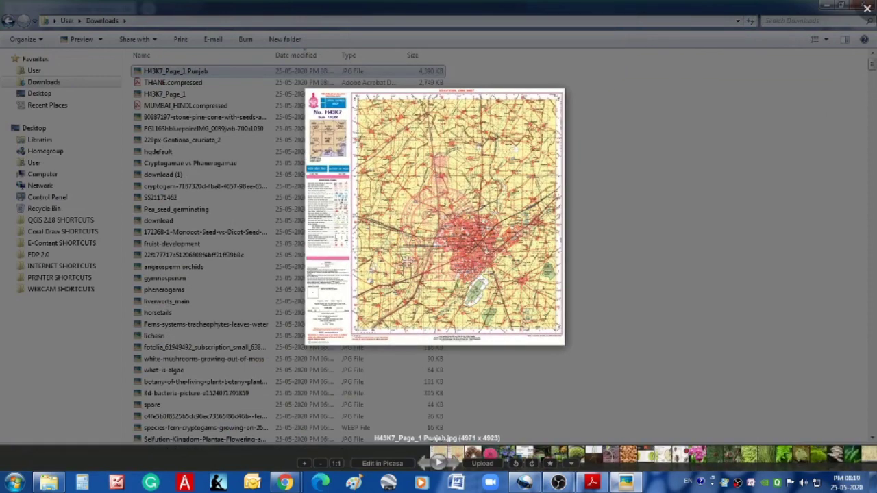
pyautogui.click(306, 467)
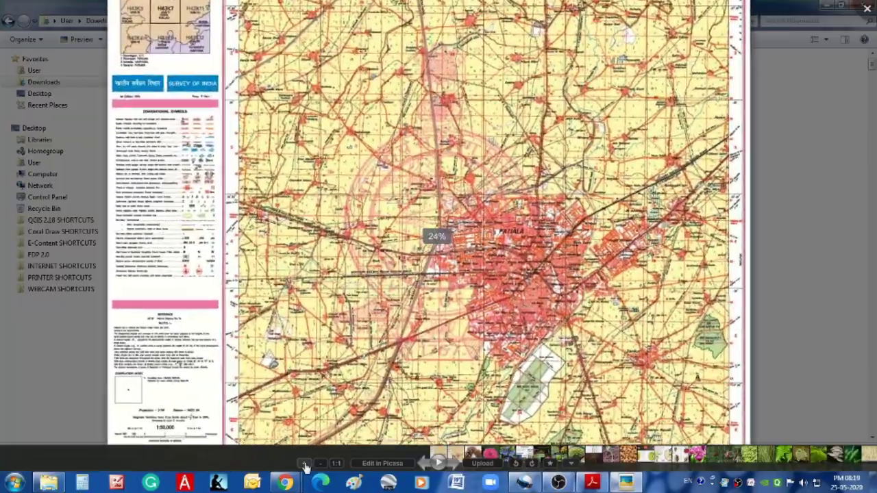
pyautogui.click(306, 467)
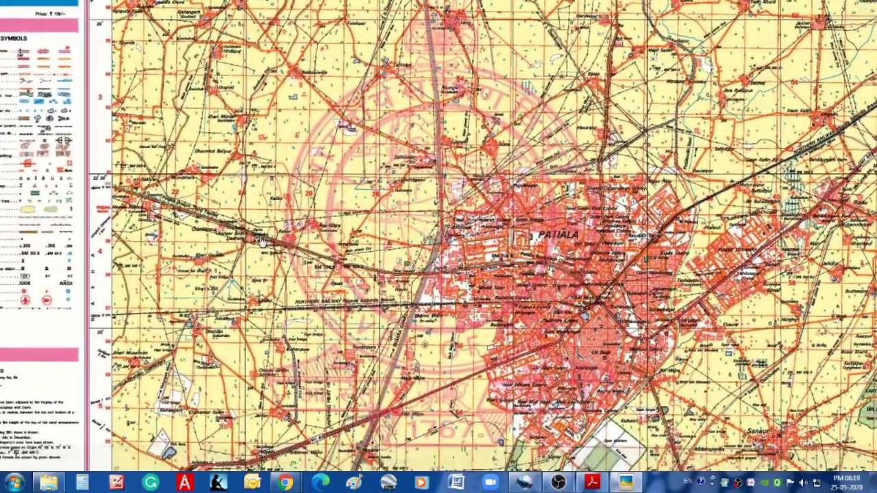
pyautogui.moveTo(262, 241); pyautogui.dragTo(342, 284)
pyautogui.moveTo(288, 202); pyautogui.dragTo(267, 290)
pyautogui.moveTo(267, 209); pyautogui.dragTo(285, 277)
pyautogui.moveTo(324, 180); pyautogui.dragTo(335, 247)
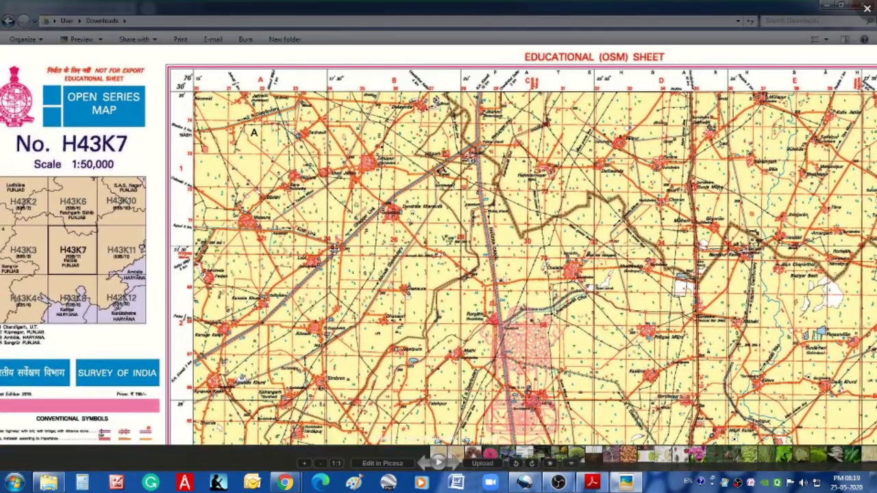
# Step: Examine the northern part of the map and its Educational (OSM) Sheet heading, comparing it with the title block
pyautogui.moveTo(495, 224); pyautogui.dragTo(369, 213)
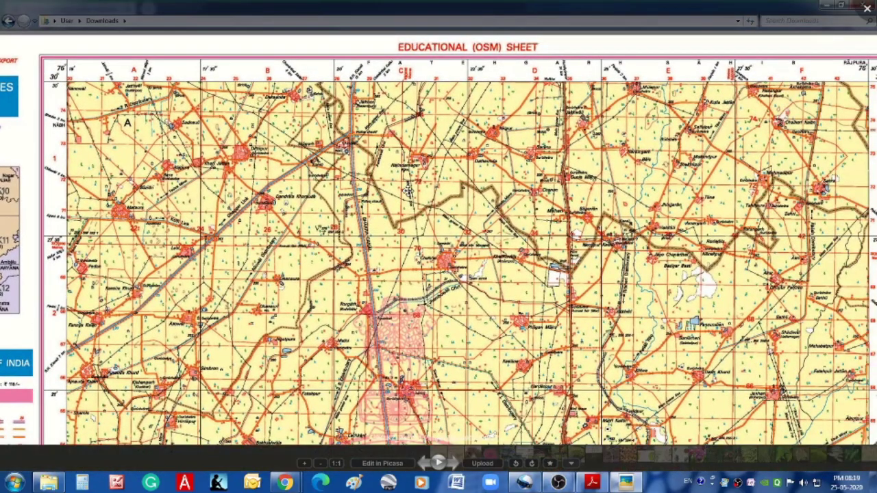
pyautogui.scroll(-2, 368, 185)
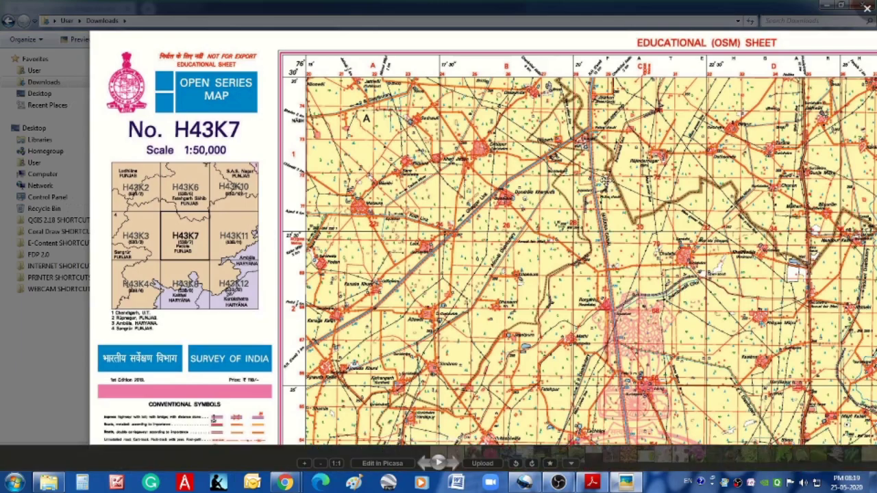
pyautogui.moveTo(569, 202); pyautogui.dragTo(447, 206)
pyautogui.moveTo(502, 200); pyautogui.dragTo(399, 195)
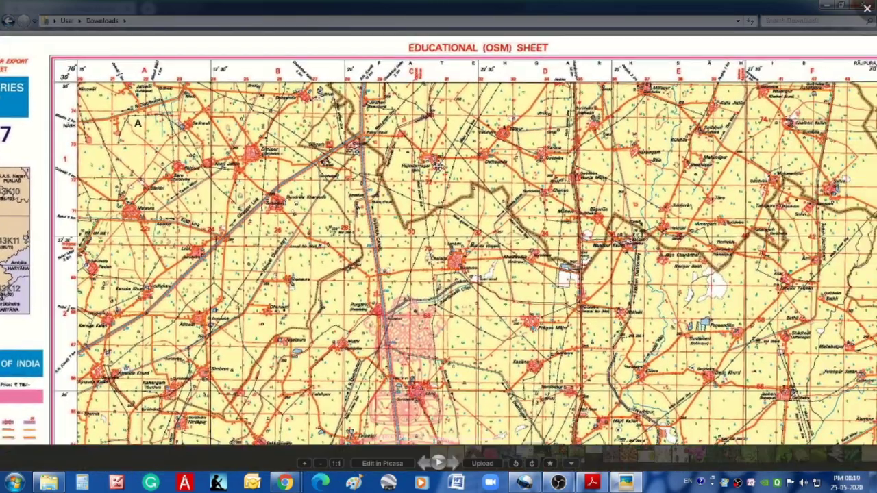